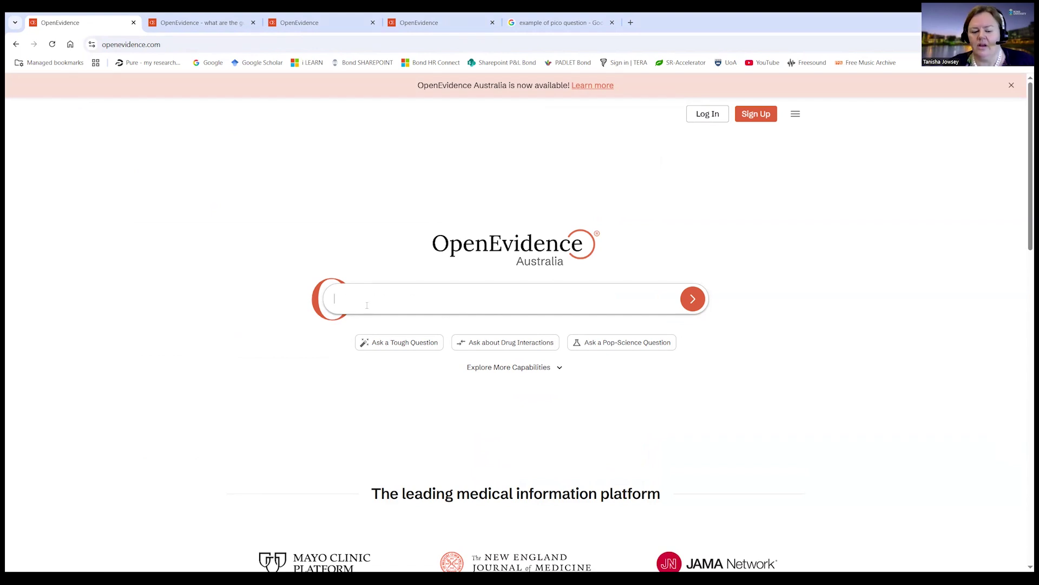
Look over the OpenEvidence Australia home page, including its question box and the section on the medical information platform's partners.
left_click(367, 306)
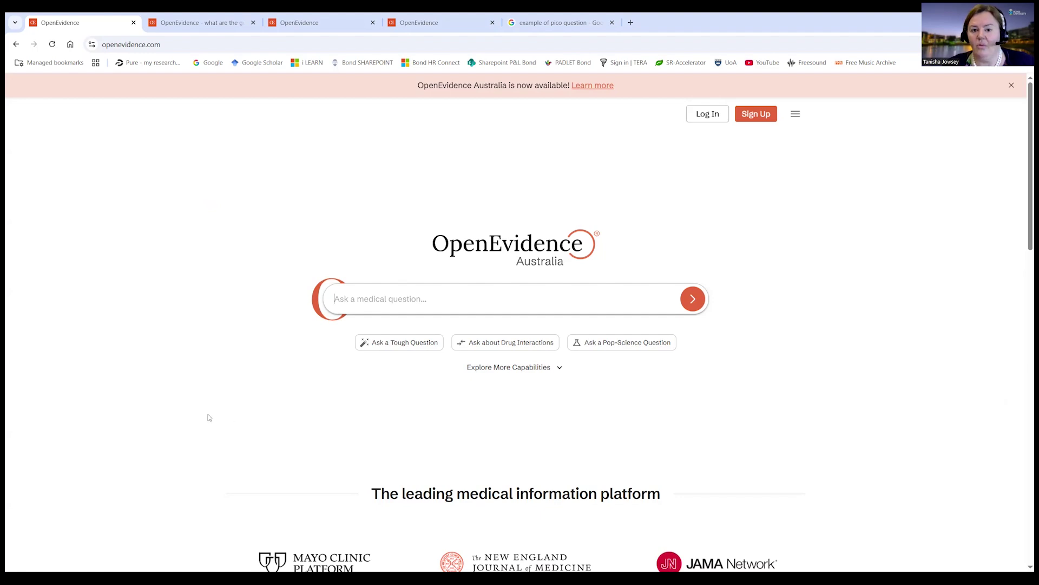
scroll(209, 417, "down", 1)
scroll(209, 416, "down", 3)
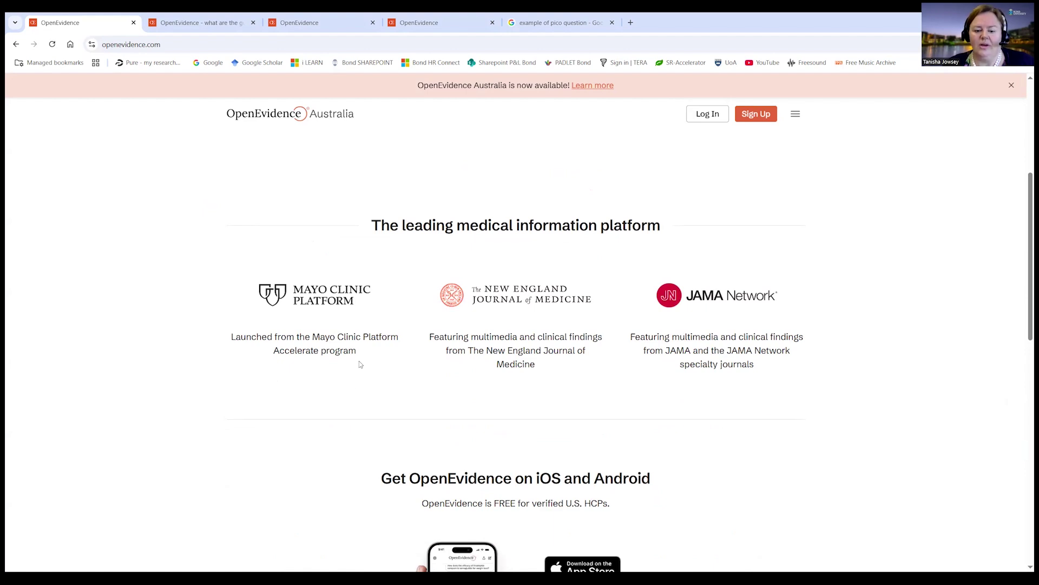
scroll(360, 364, "up", 3)
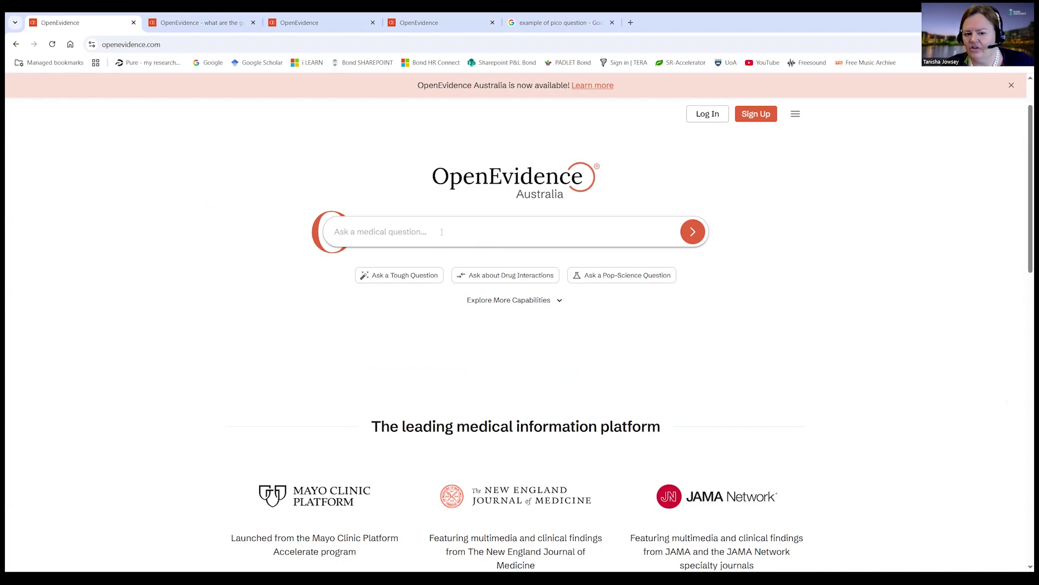
Expand the further capabilities below the question box and browse the example questions in each category.
left_click(560, 301)
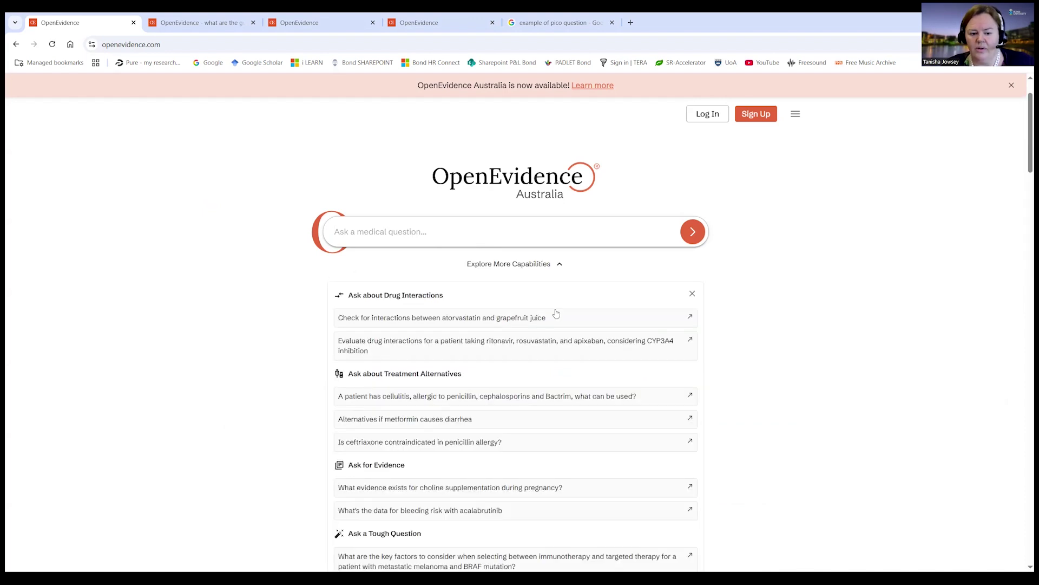
scroll(556, 313, "down", 1)
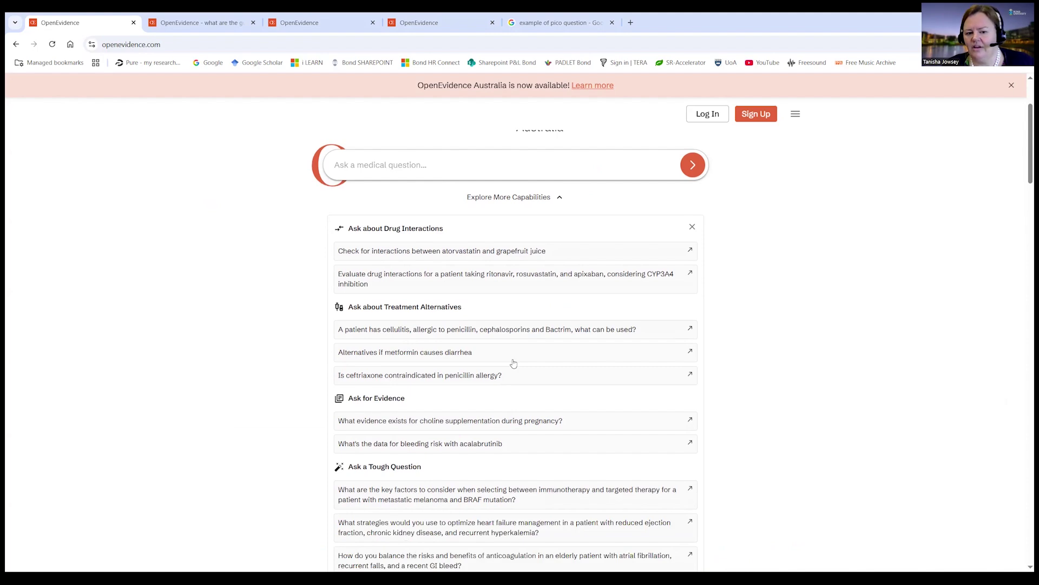
scroll(514, 363, "down", 2)
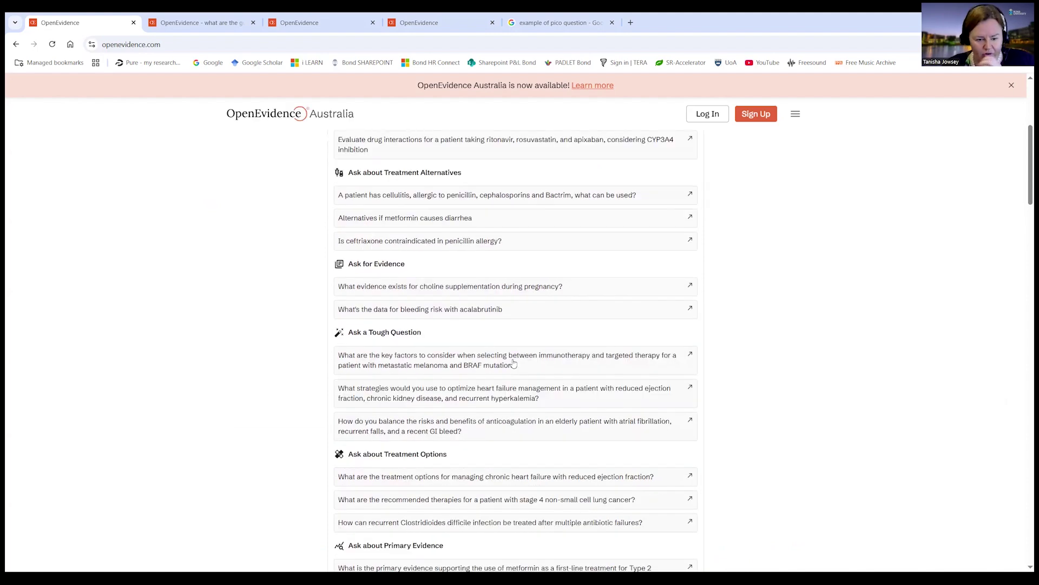
scroll(514, 363, "down", 6)
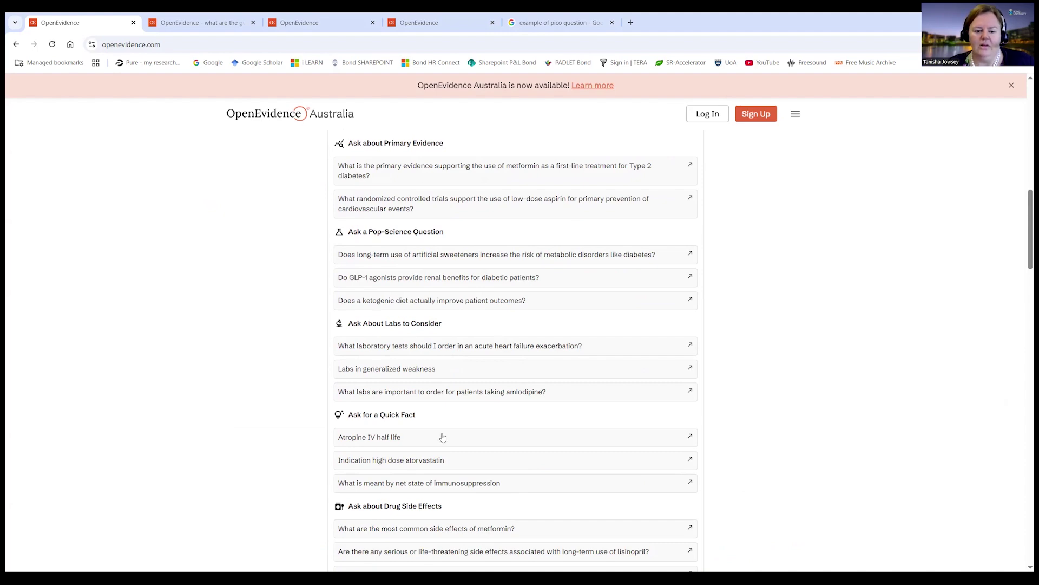
scroll(443, 438, "down", 5)
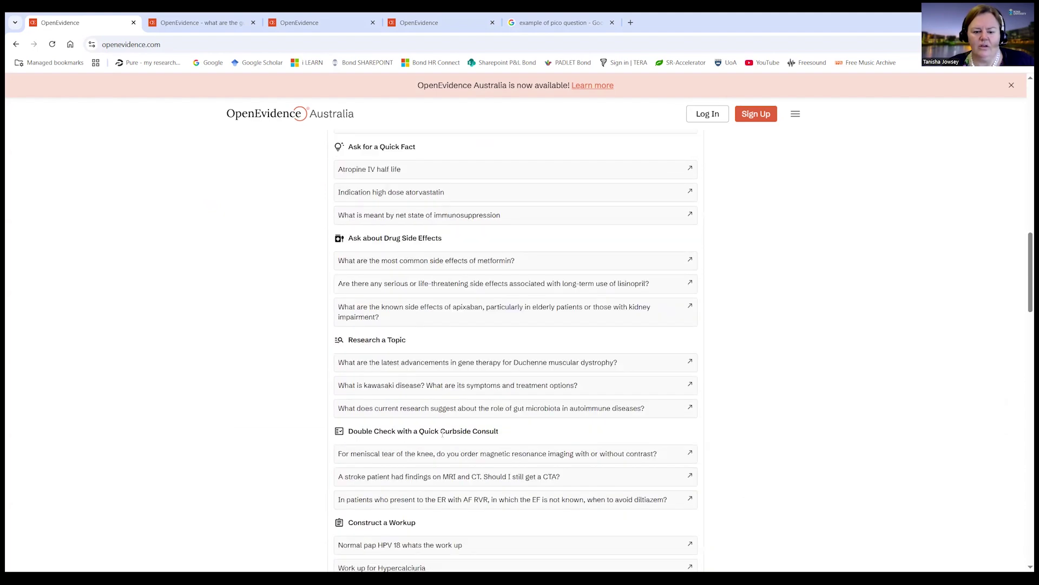
scroll(443, 433, "down", 4)
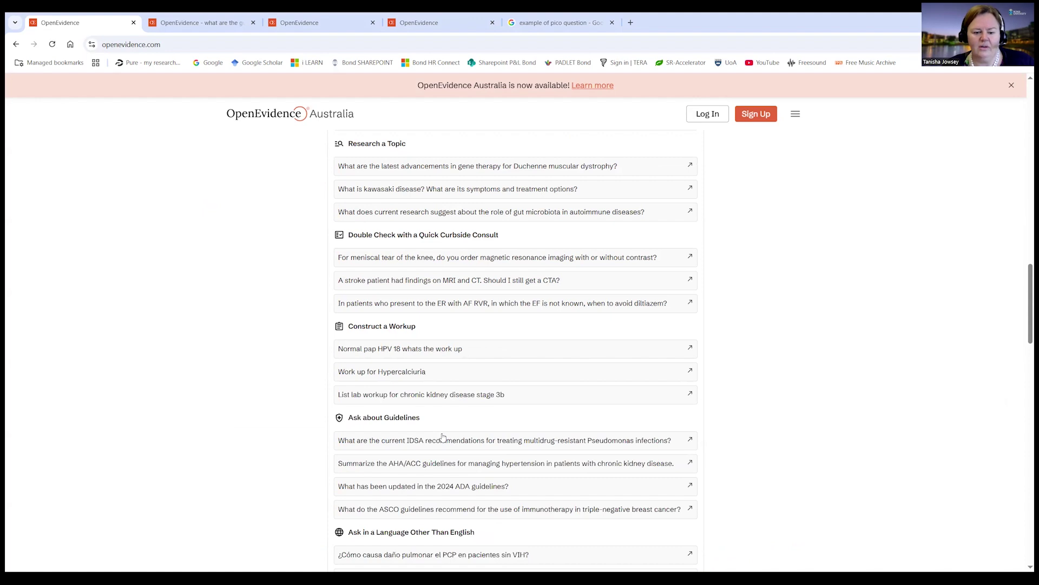
scroll(443, 437, "down", 1)
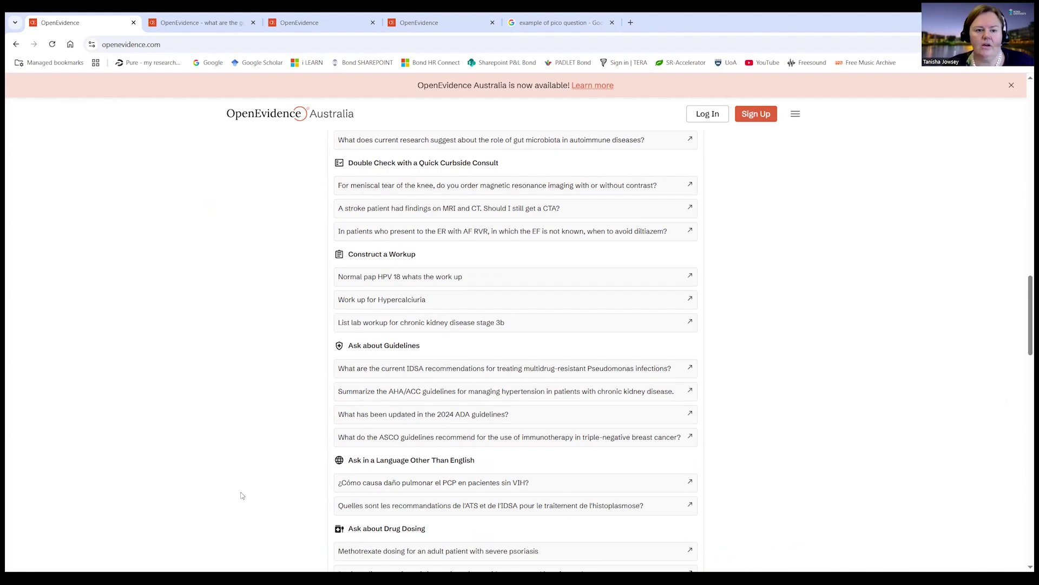
scroll(201, 350, "up", 1)
scroll(201, 351, "up", 15)
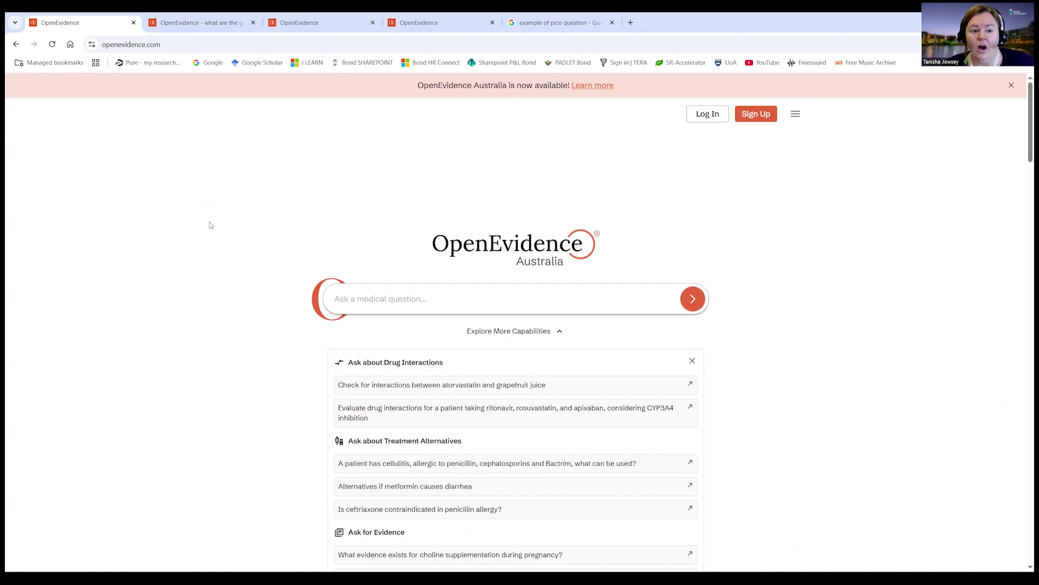
Switch to the answer on hypertension treatment guidelines for a woman aged 60 and highlight its question text.
left_click(199, 26)
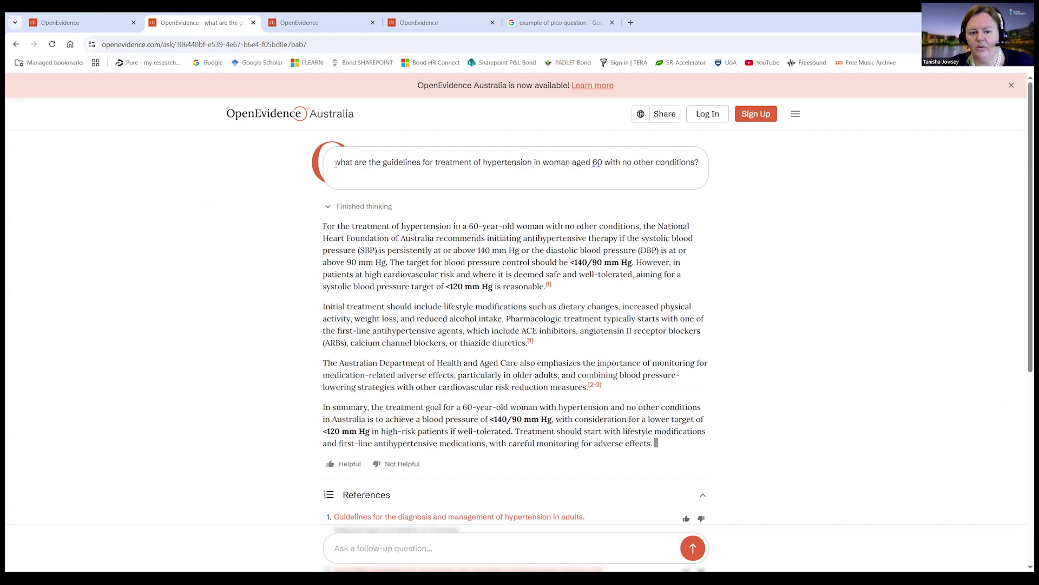
left_click_drag(336, 164, 636, 178)
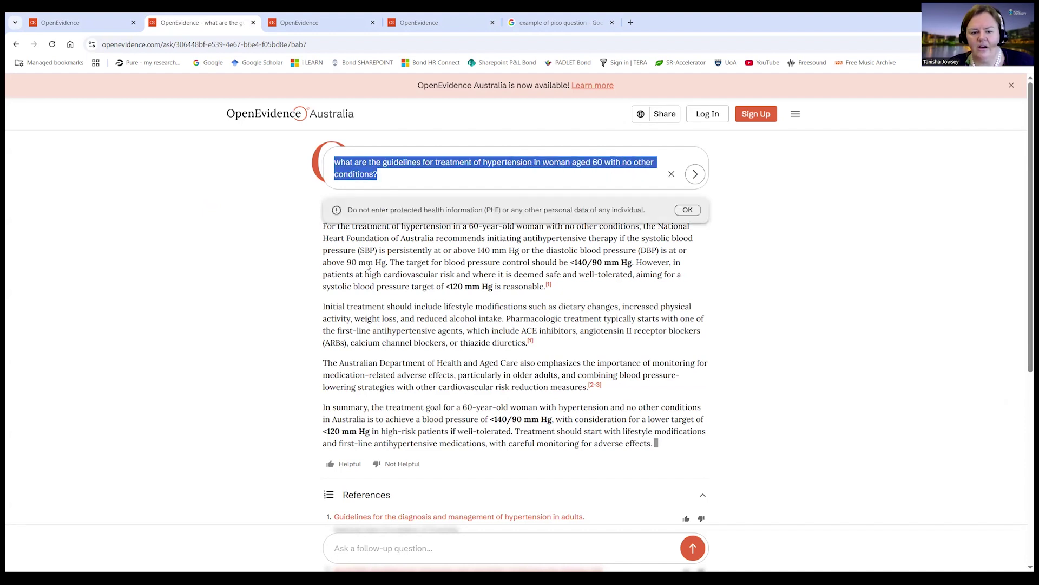
left_click(242, 291)
left_click(469, 214)
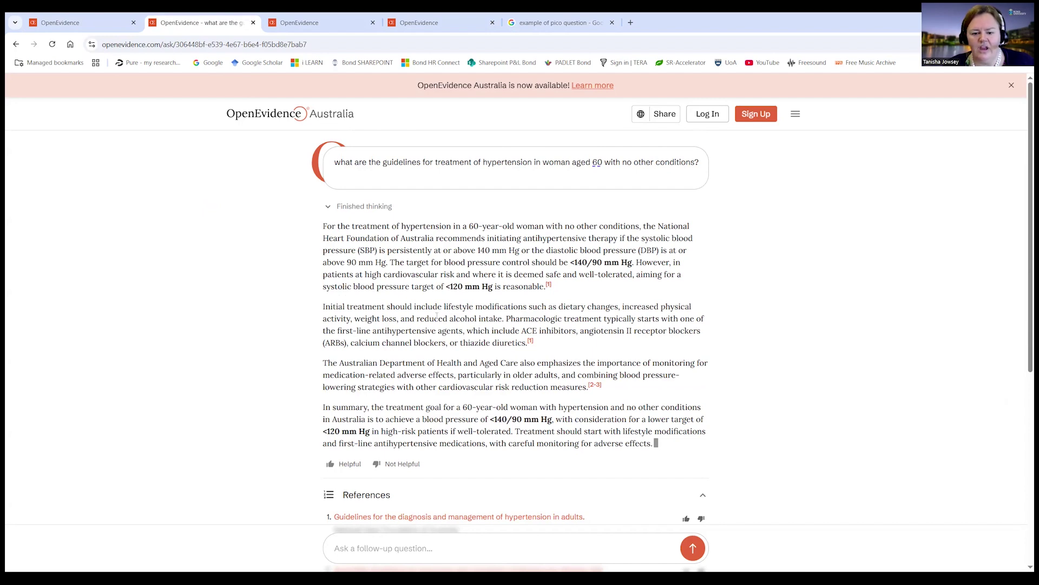
Read through the hypertension answer and examine the Australian guidelines listed in its references.
scroll(521, 397, "down", 1)
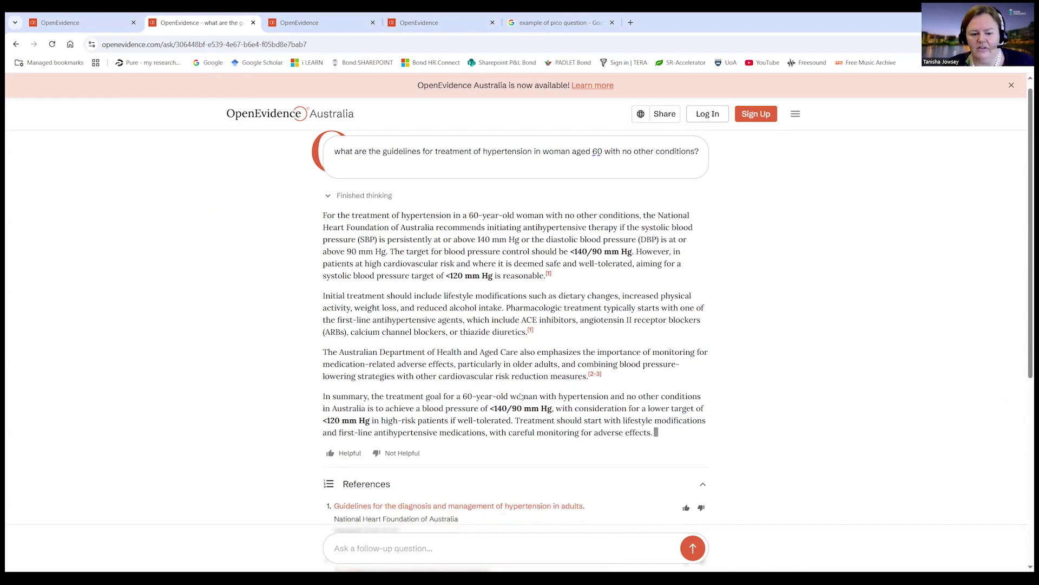
scroll(522, 397, "down", 3)
scroll(444, 405, "down", 1)
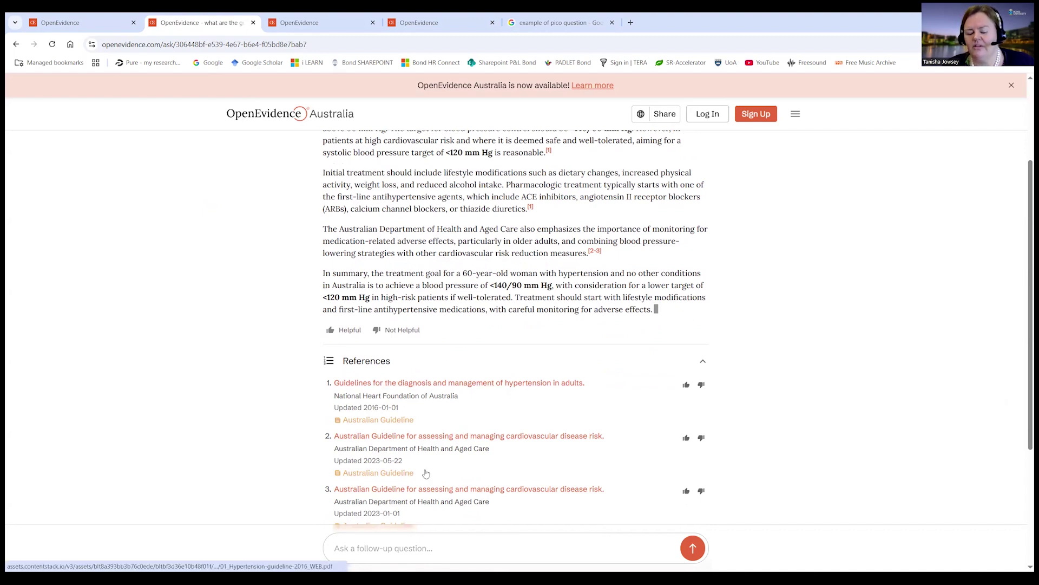
scroll(417, 400, "down", 2)
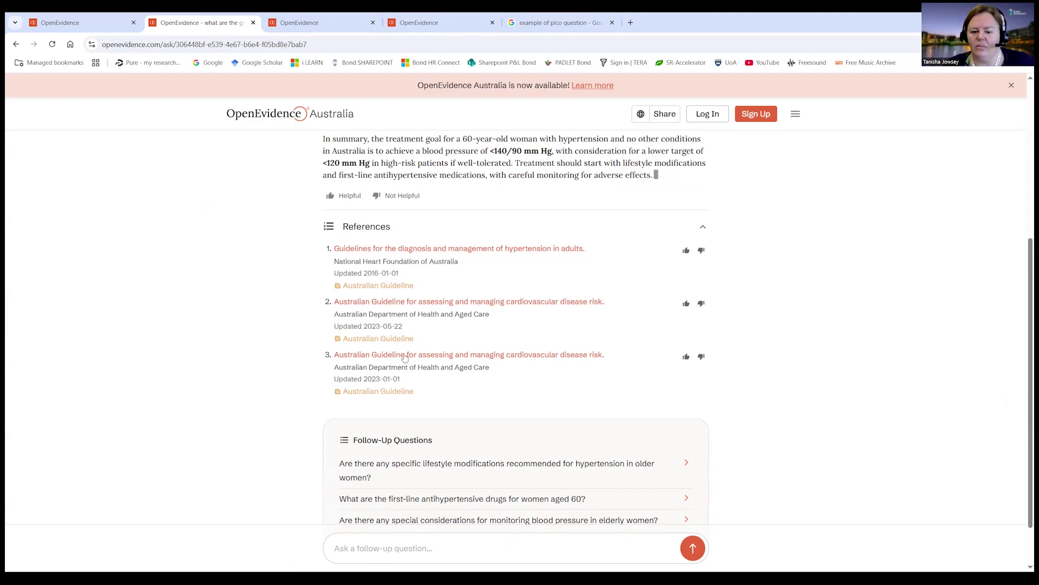
scroll(405, 357, "up", 5)
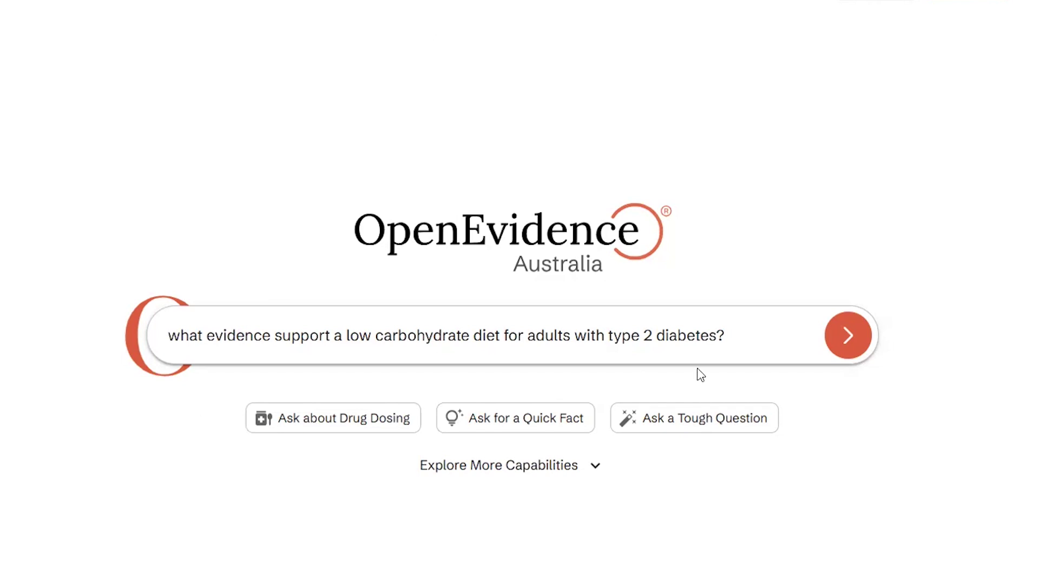
Submit the question 'what evidence support a low carbohydrate diet for adults with type 2 diabetes?' and review the answer with its references.
left_click(856, 338)
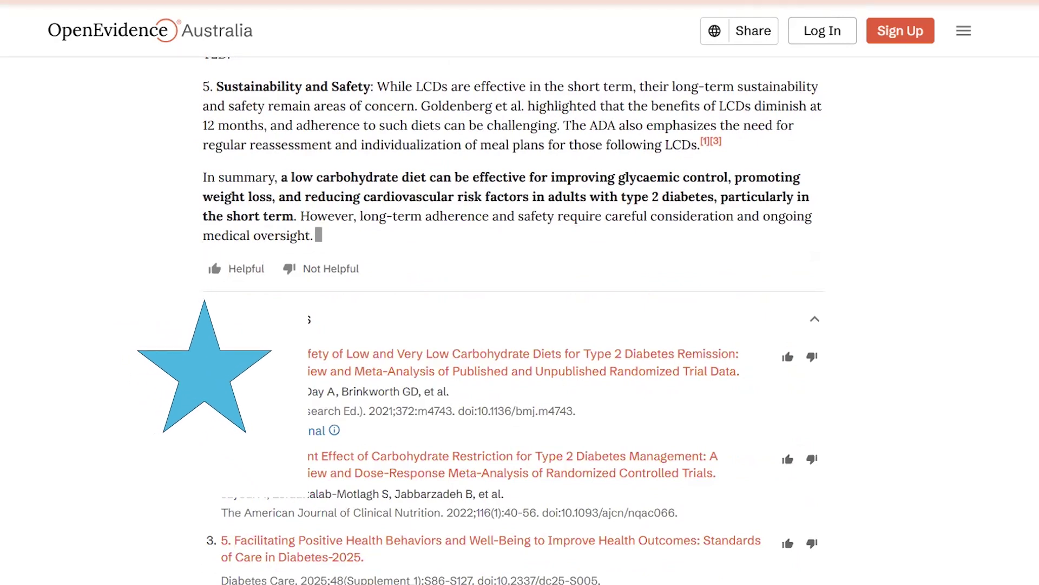
mouse_move(334, 430)
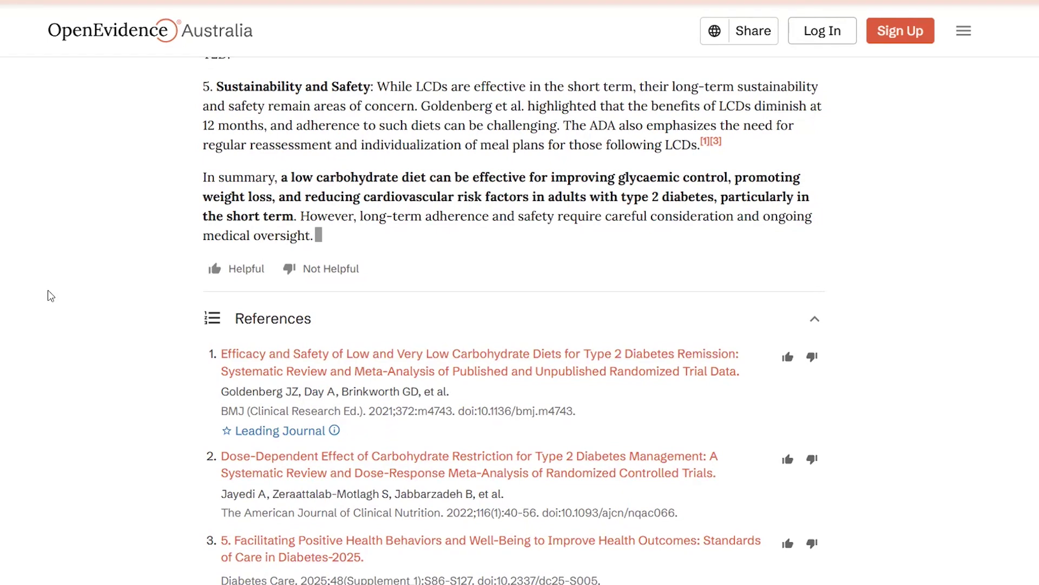
scroll(49, 295, "up", 6)
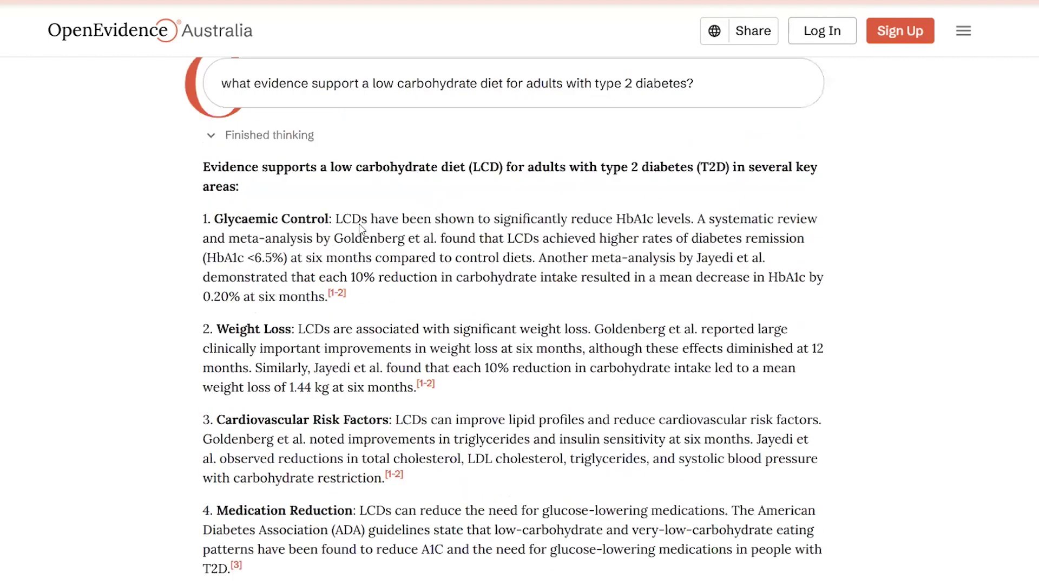
scroll(480, 546, "up", 1)
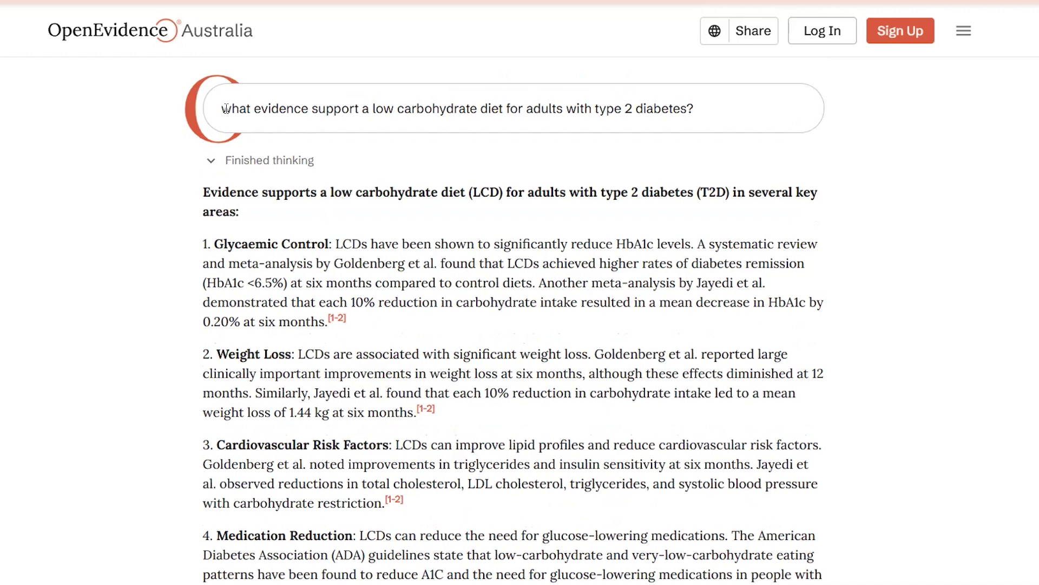
left_click_drag(221, 109, 669, 109)
Submit the question 'For adults with type 2 diabetes (P), does a low-carbohydrate diet (I) compared to a standard diet (C) improve blood sugar control (O)?'.
key("ctrl+a")
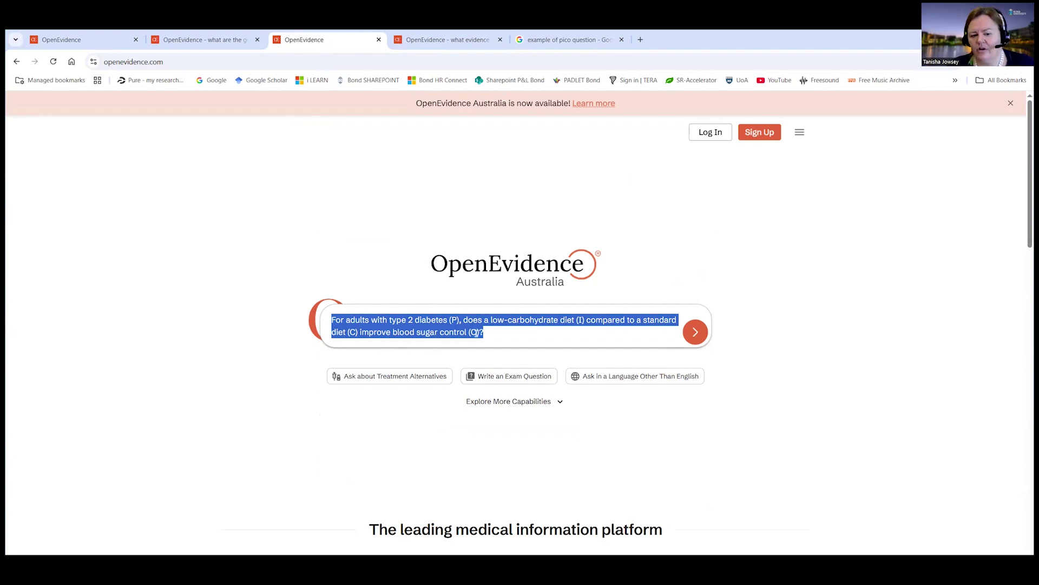
left_click(690, 336)
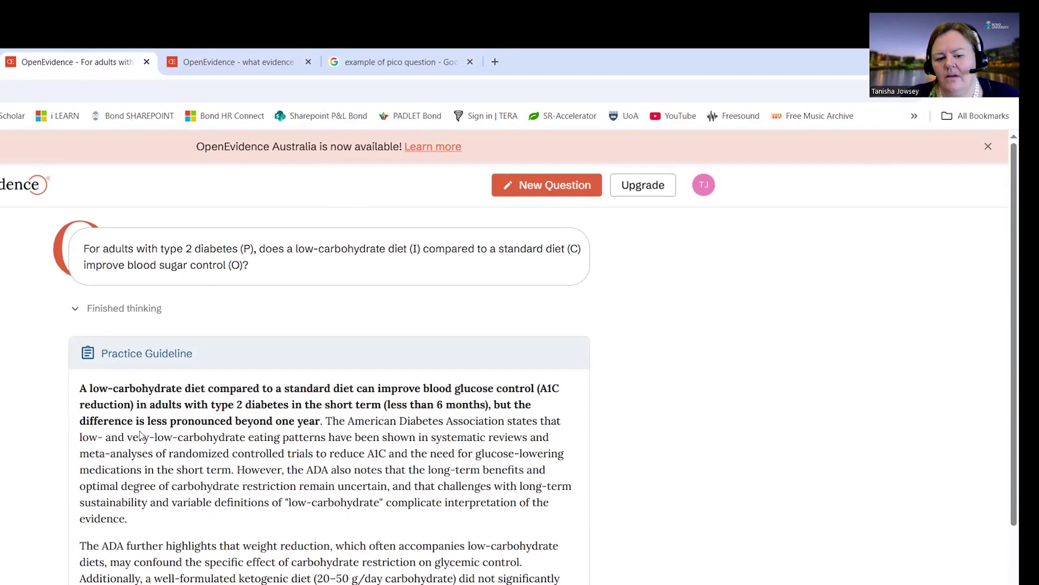
scroll(140, 431, "down", 3)
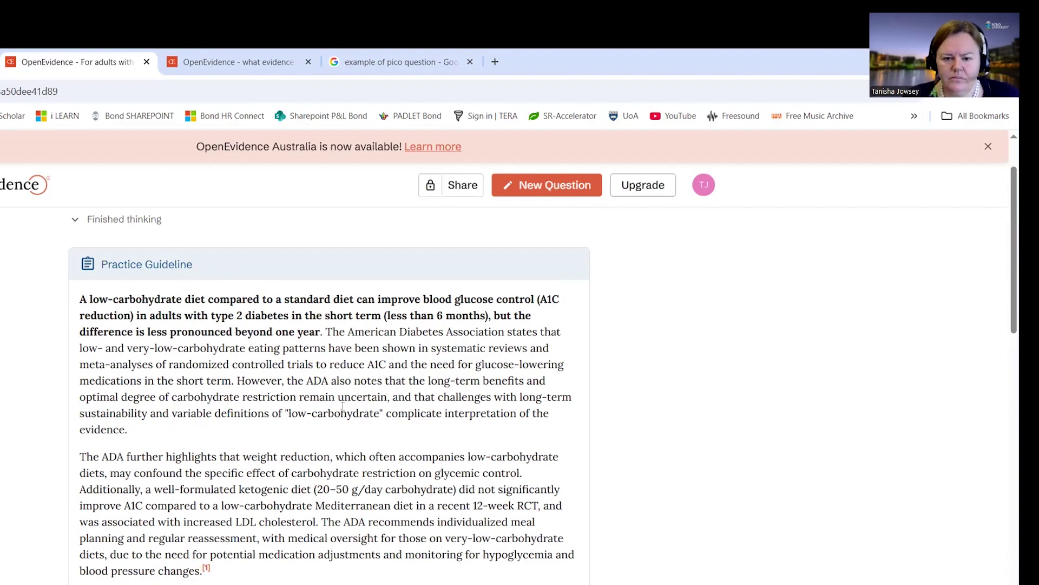
scroll(282, 308, "down", 8)
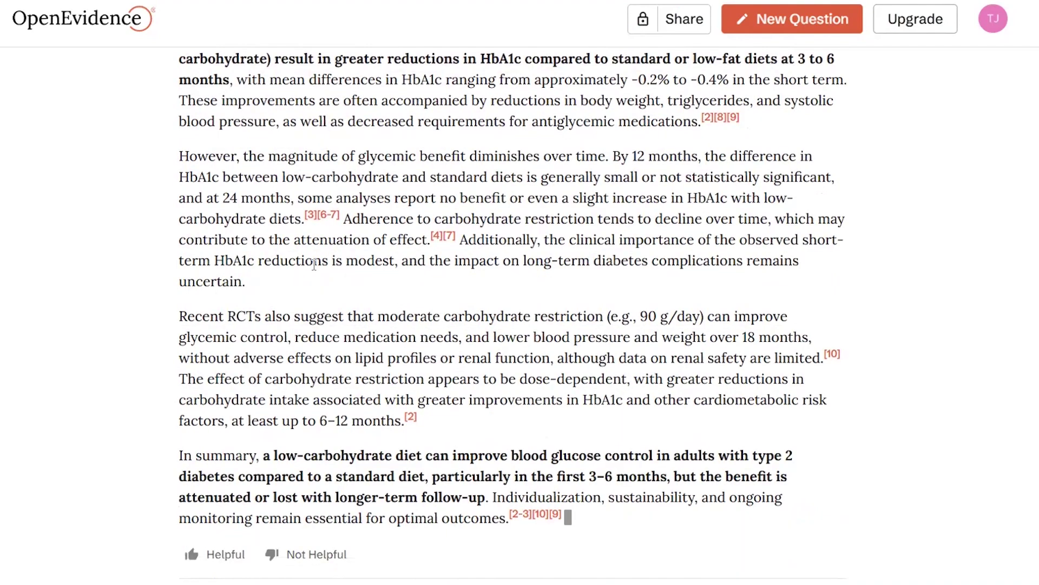
Examine the full reference list and suggested follow-up questions of the PICO answer, and return to its beginning.
scroll(314, 264, "down", 5)
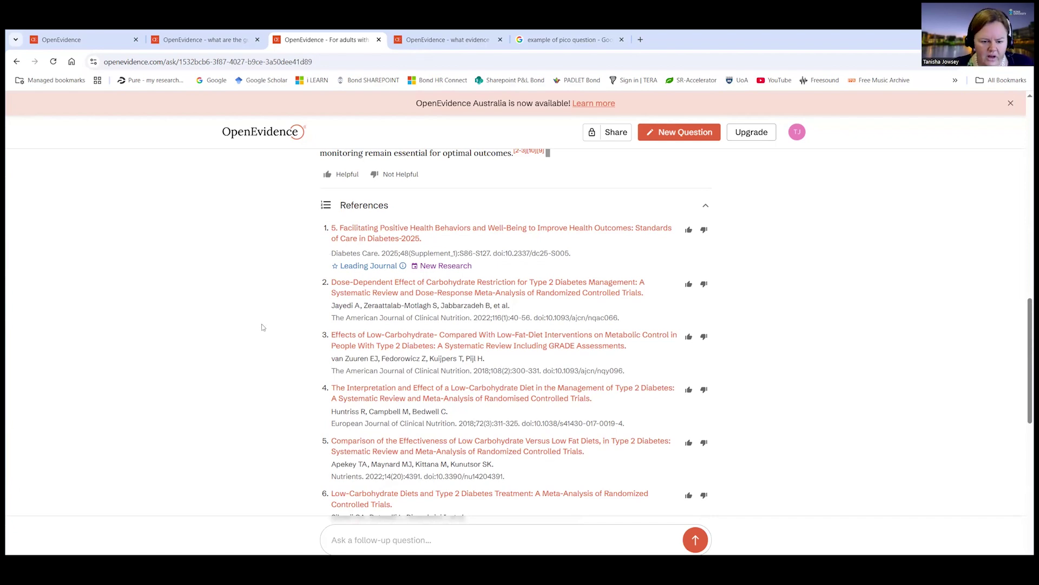
scroll(301, 351, "down", 1)
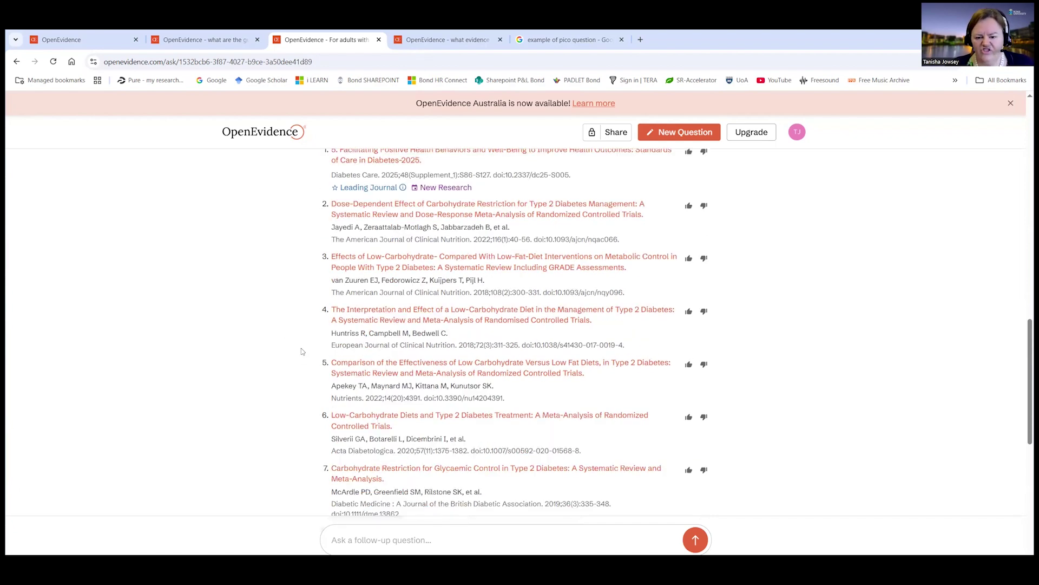
scroll(301, 351, "down", 3)
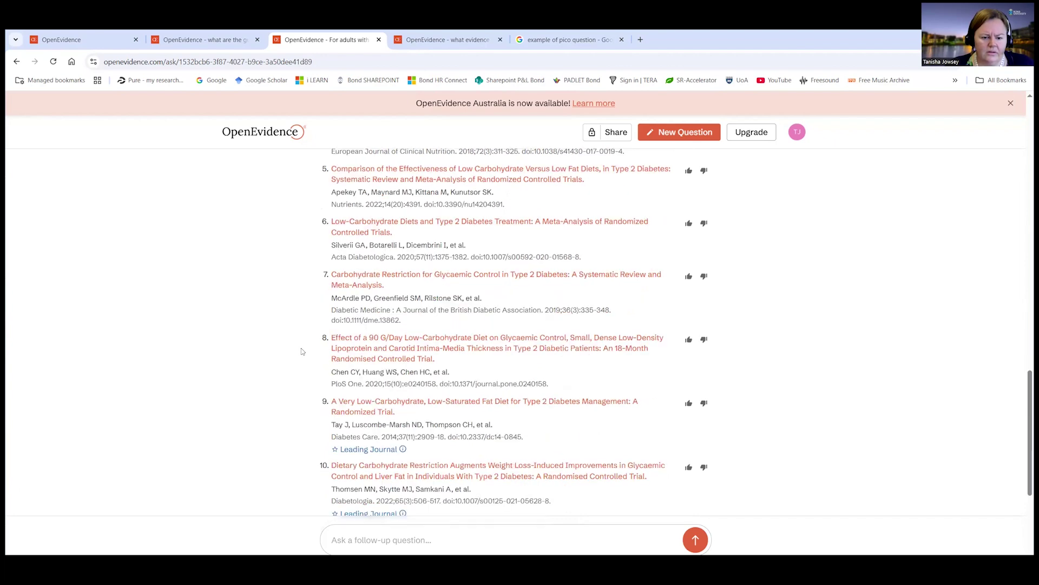
scroll(302, 351, "down", 2)
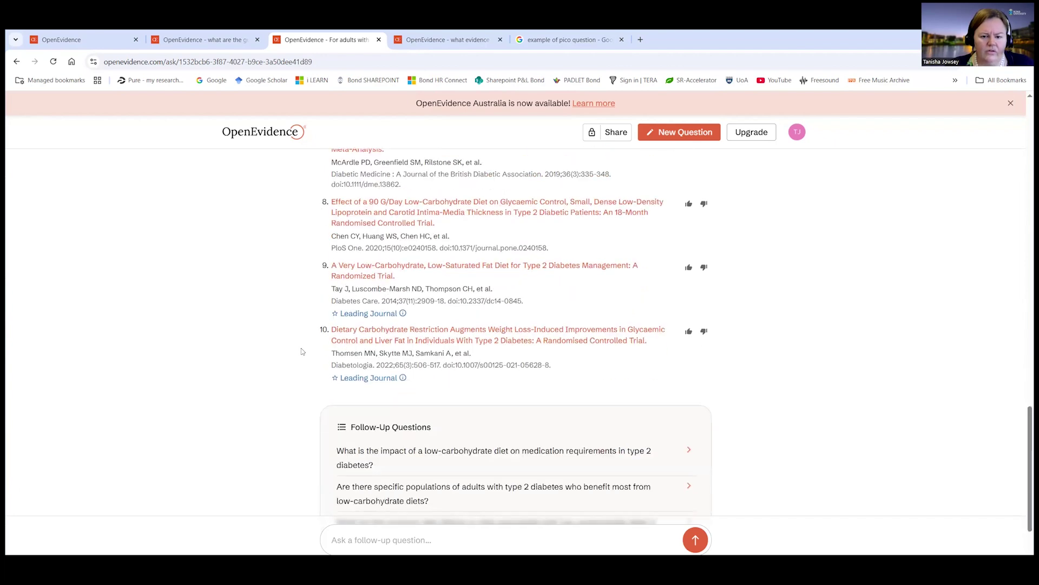
scroll(302, 351, "up", 10)
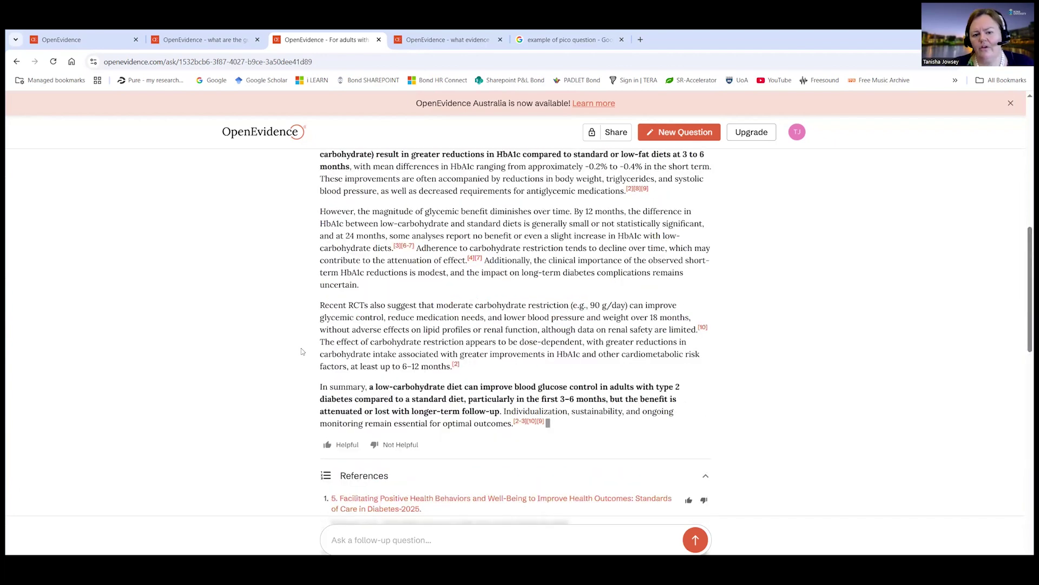
scroll(309, 311, "up", 5)
scroll(366, 105, "up", 5)
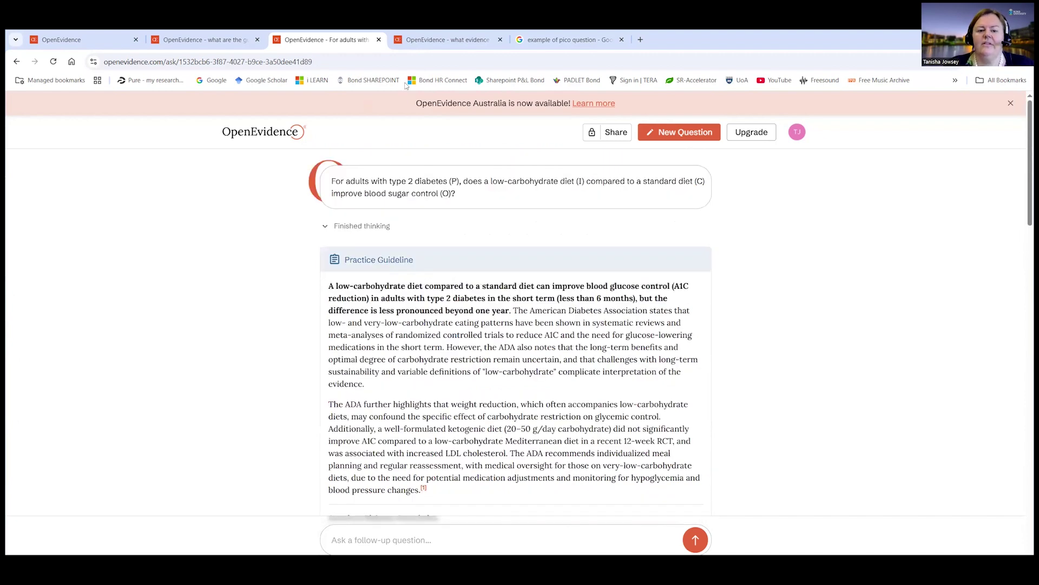
Compare the answer to the plain low carbohydrate diet question with the answer to the PICO-formatted one.
left_click(425, 41)
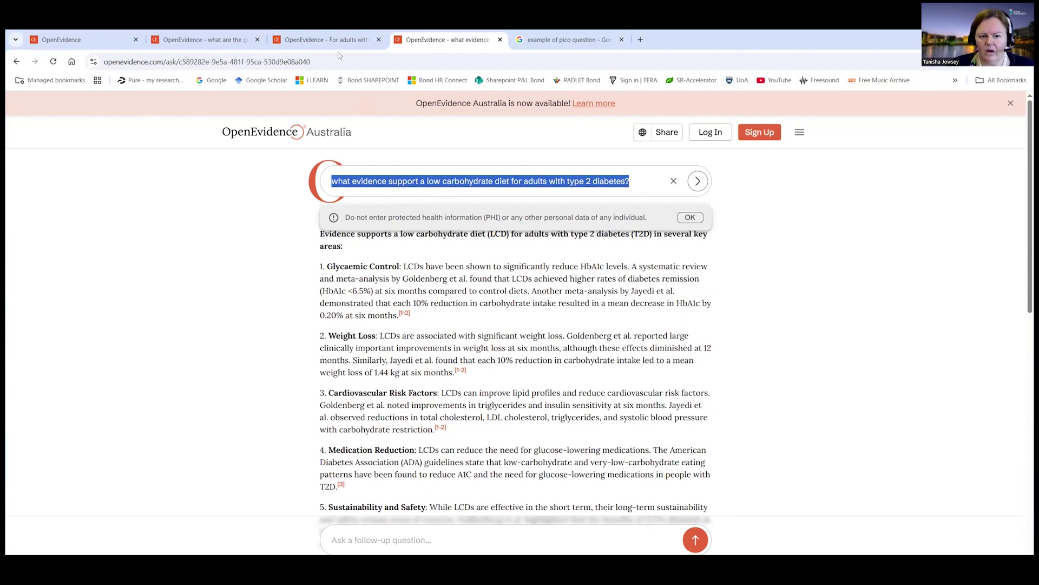
left_click(325, 40)
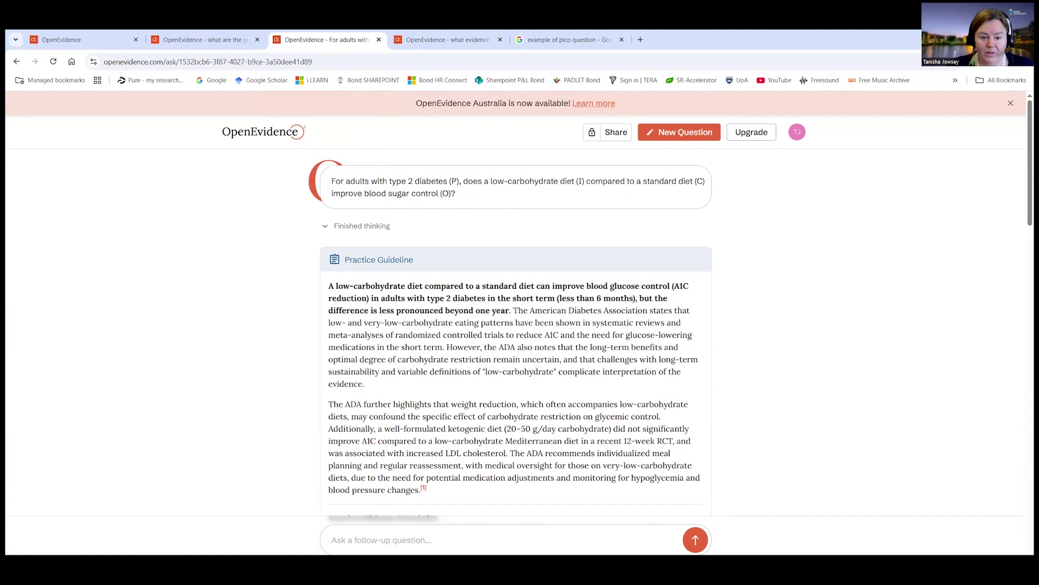
left_click(426, 40)
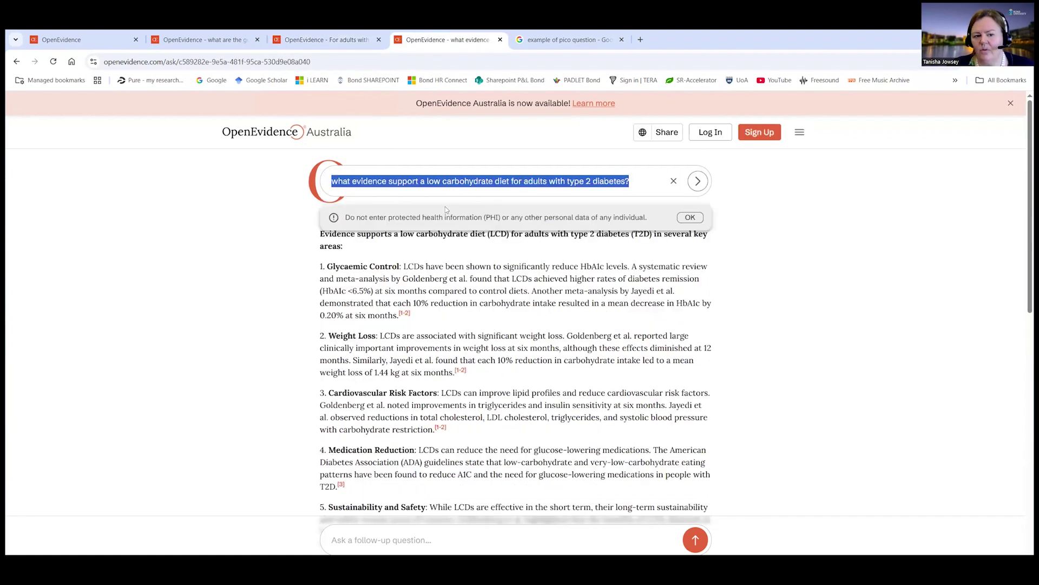